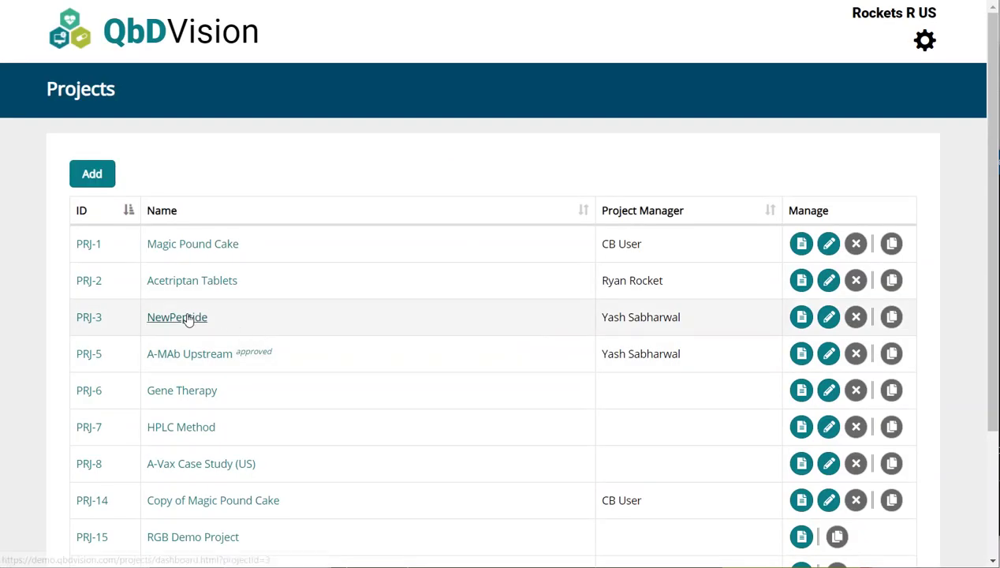
Open the Risk Map (Unit Operations) report from the NewPeptide project's risk reports
click(190, 317)
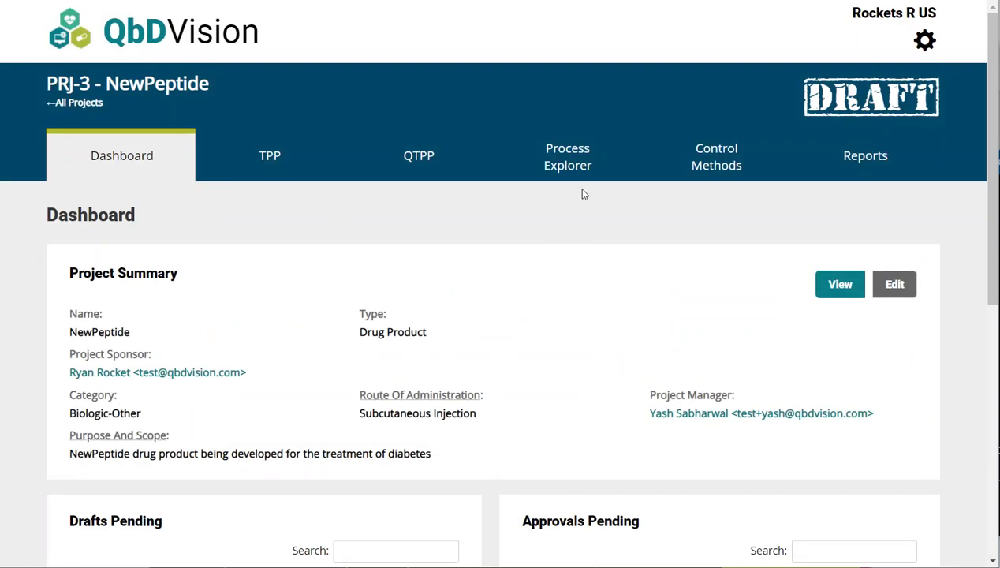
click(870, 166)
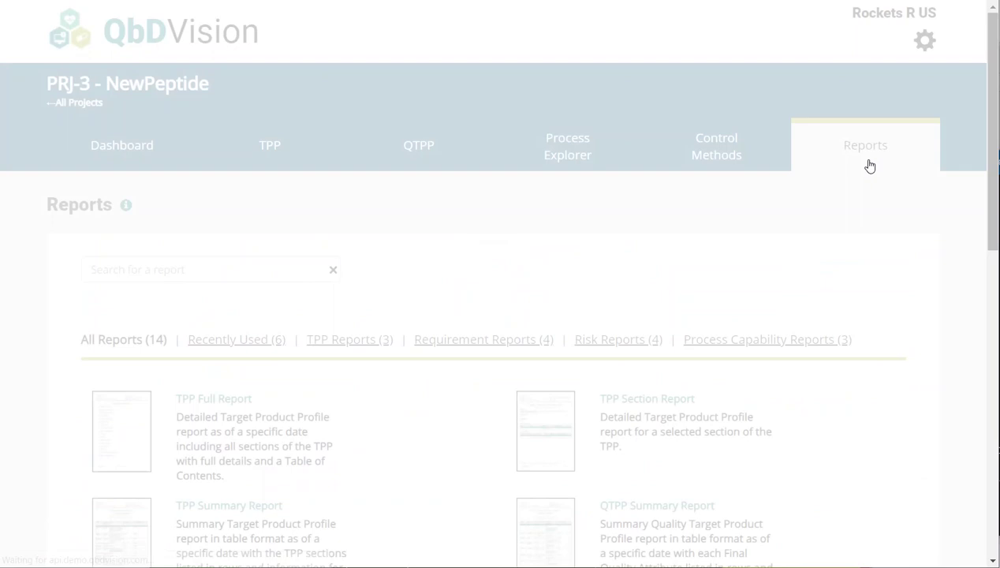
scroll(837, 213, down, 1)
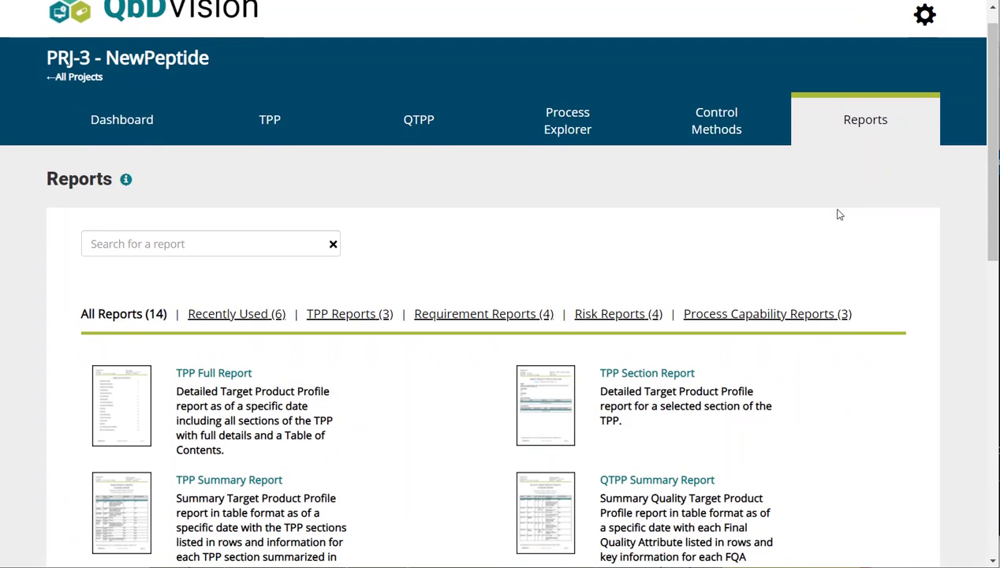
scroll(379, 180, down, 1)
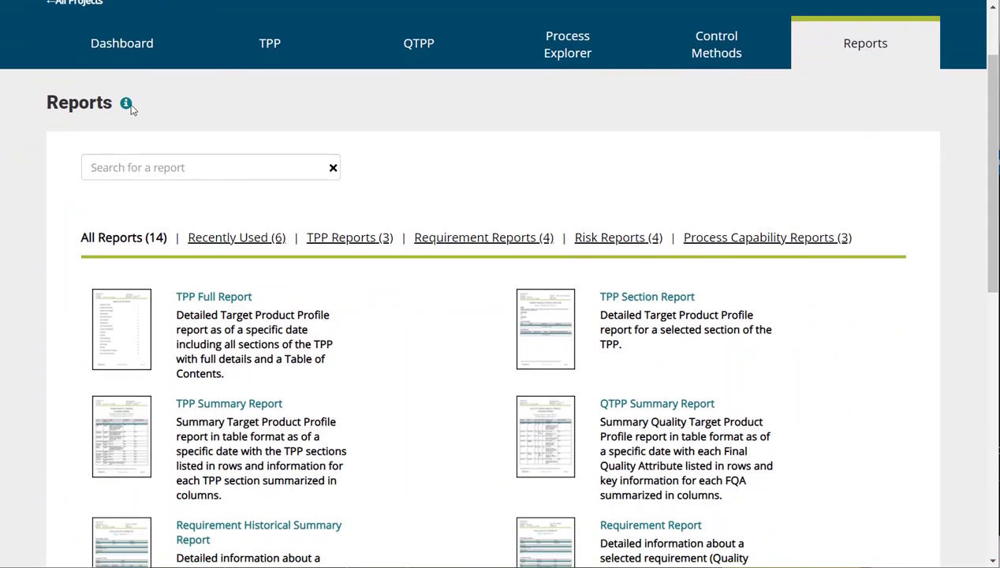
mouse_move(126, 107)
click(602, 239)
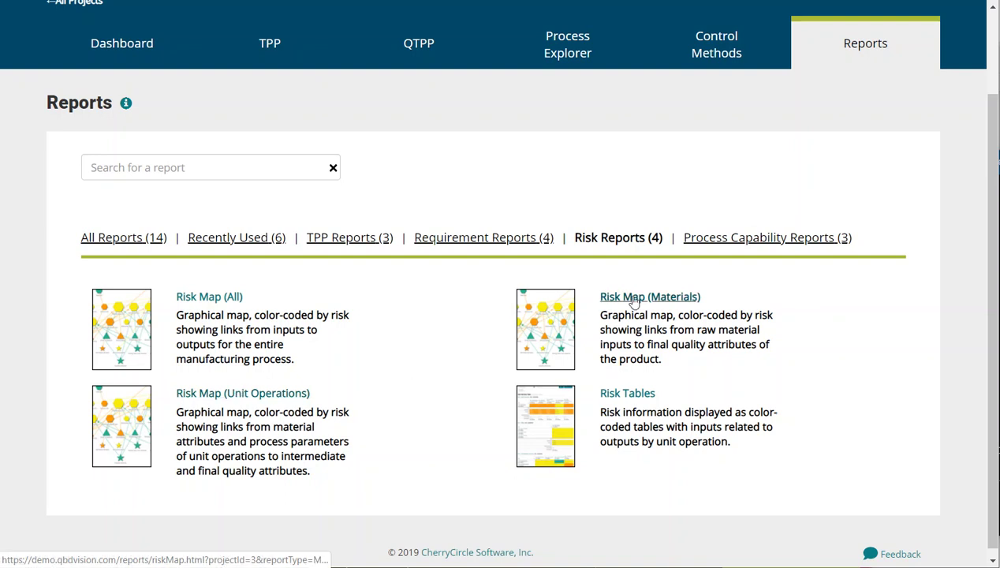
click(273, 399)
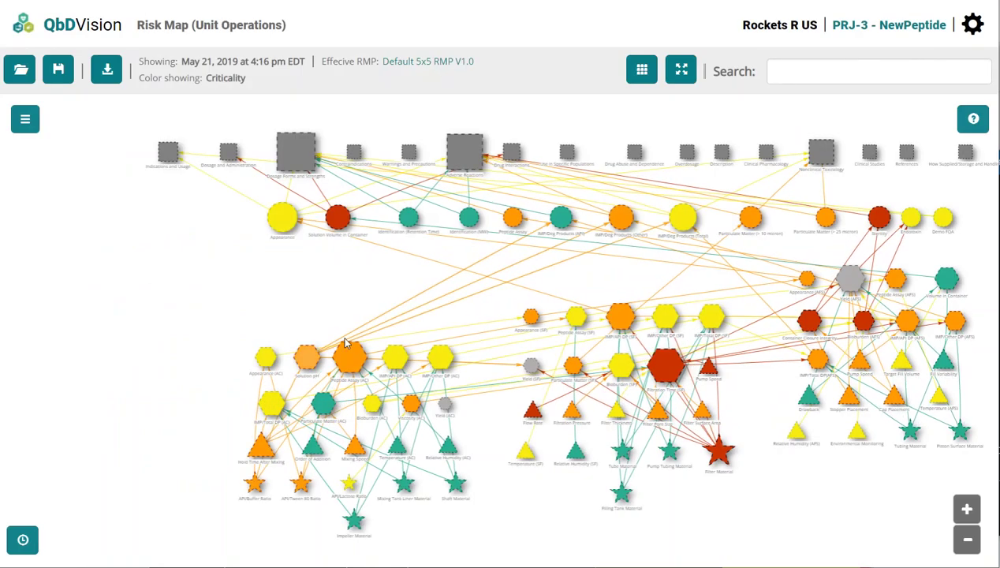
Inspect the map's Dosage and Administration, Appearance, Solution Volume in Container, Volume in Container, Fill Variability and Piston Surface Material nodes
drag(461, 303, 399, 298)
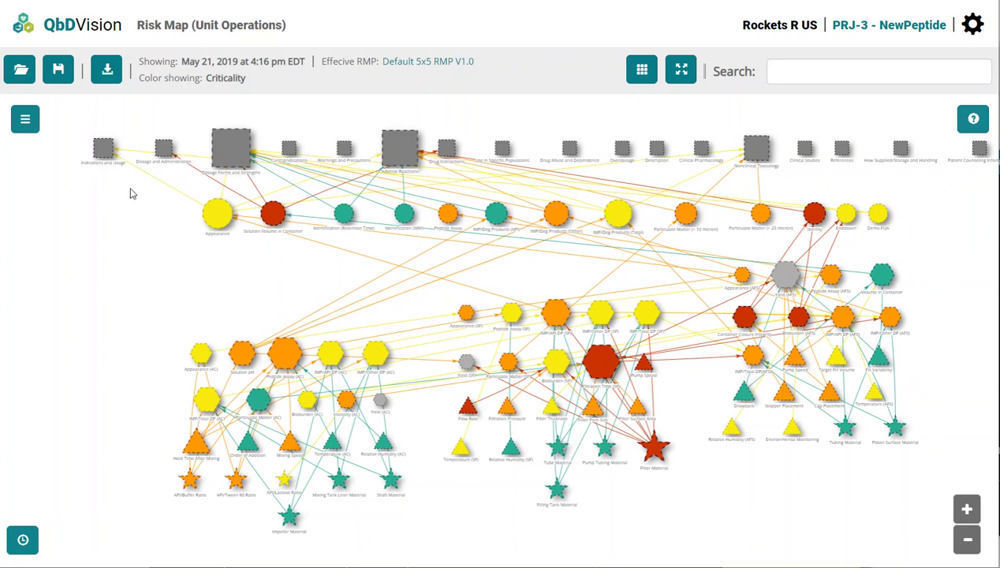
click(164, 148)
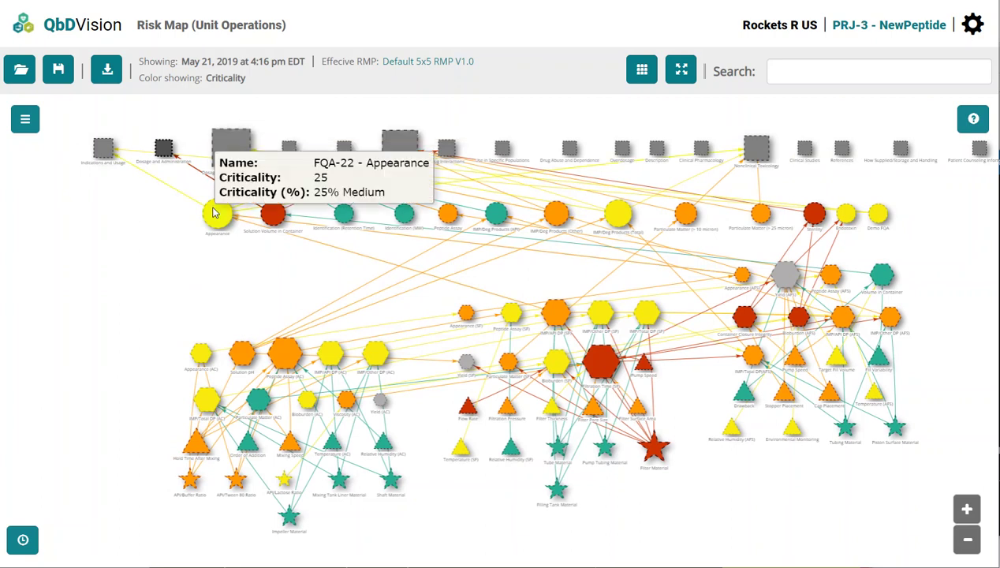
mouse_move(268, 210)
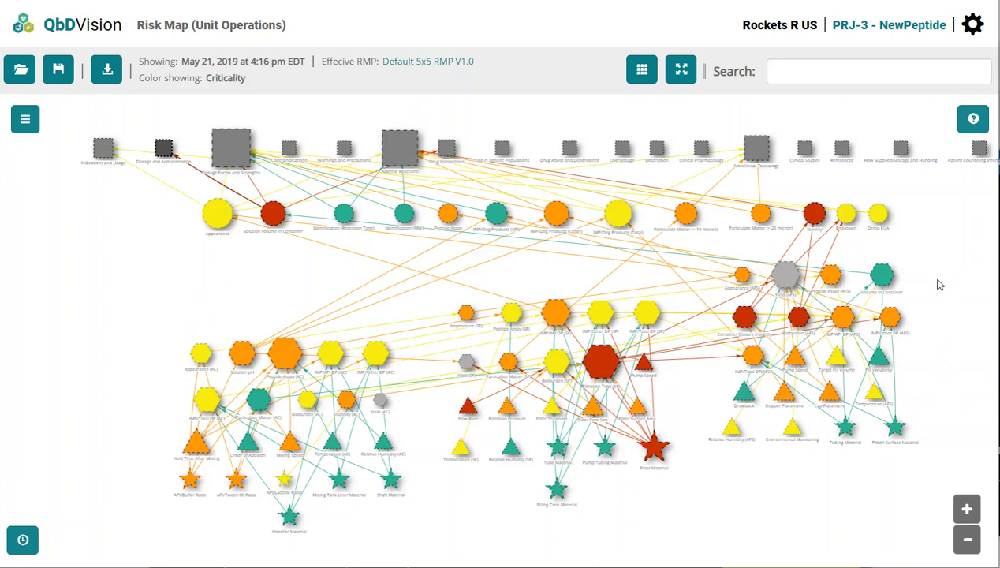
mouse_move(882, 281)
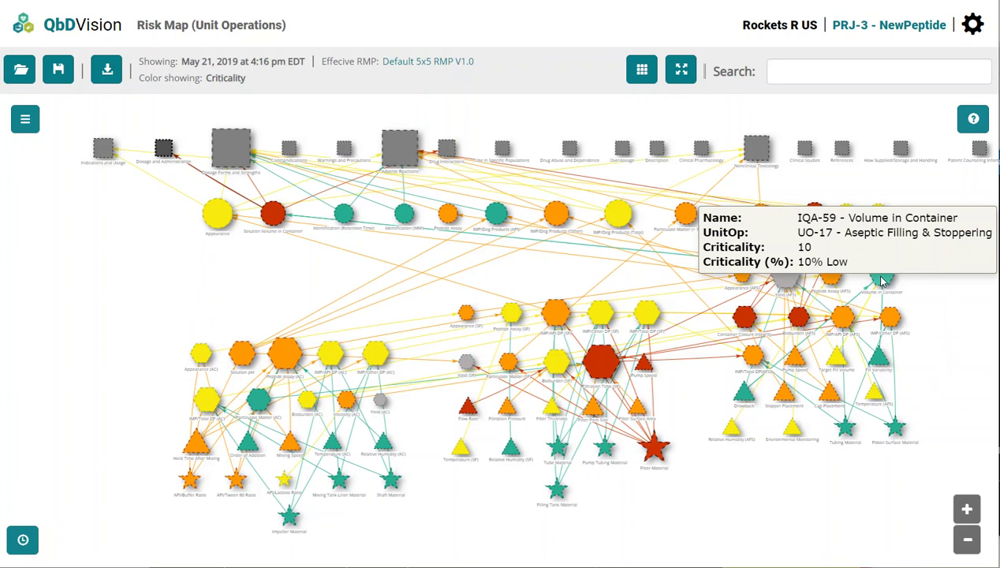
mouse_move(880, 361)
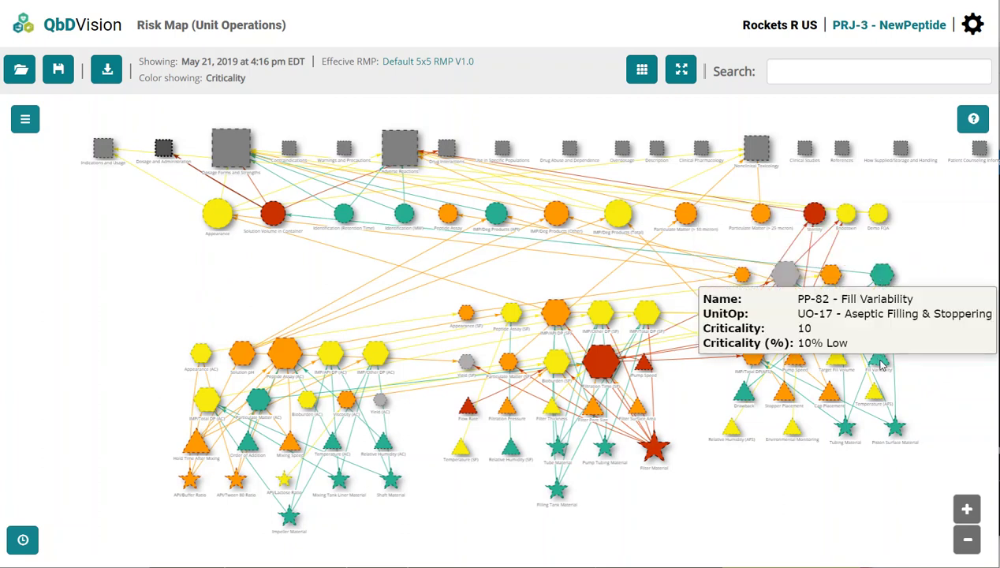
mouse_move(896, 435)
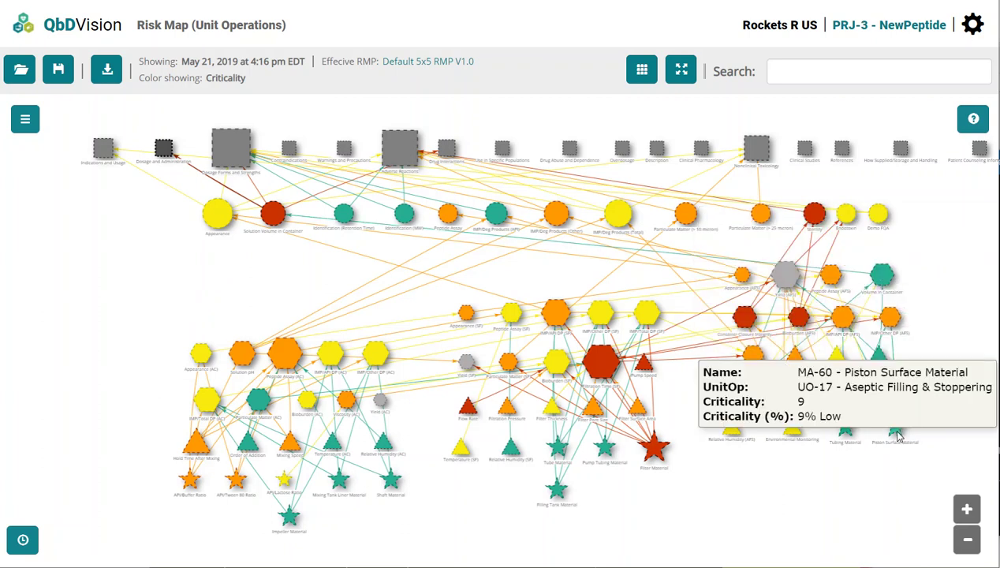
Review the map legend's types, criticality colors, status outlines and size meaning, and close the legend
click(974, 120)
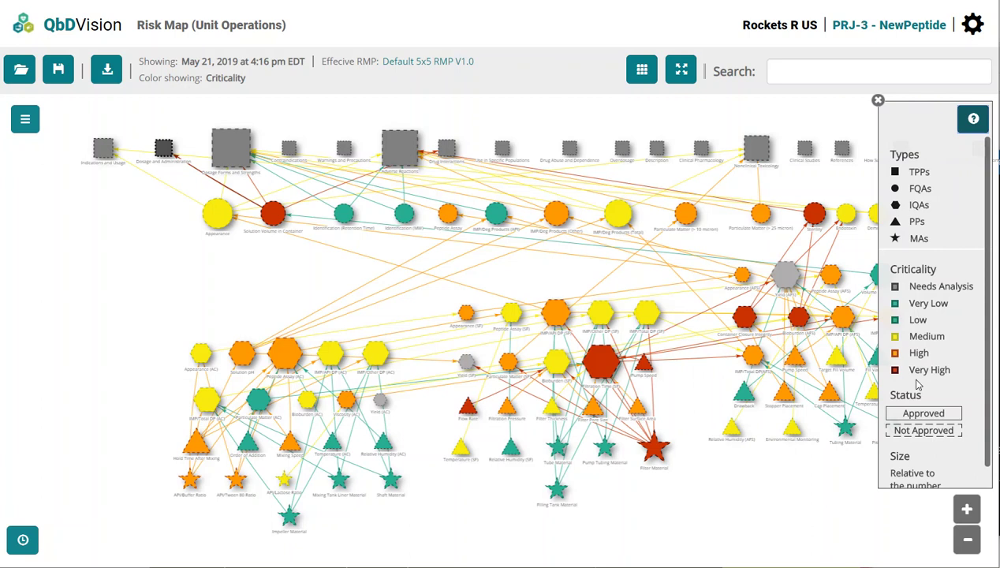
scroll(917, 384, down, 1)
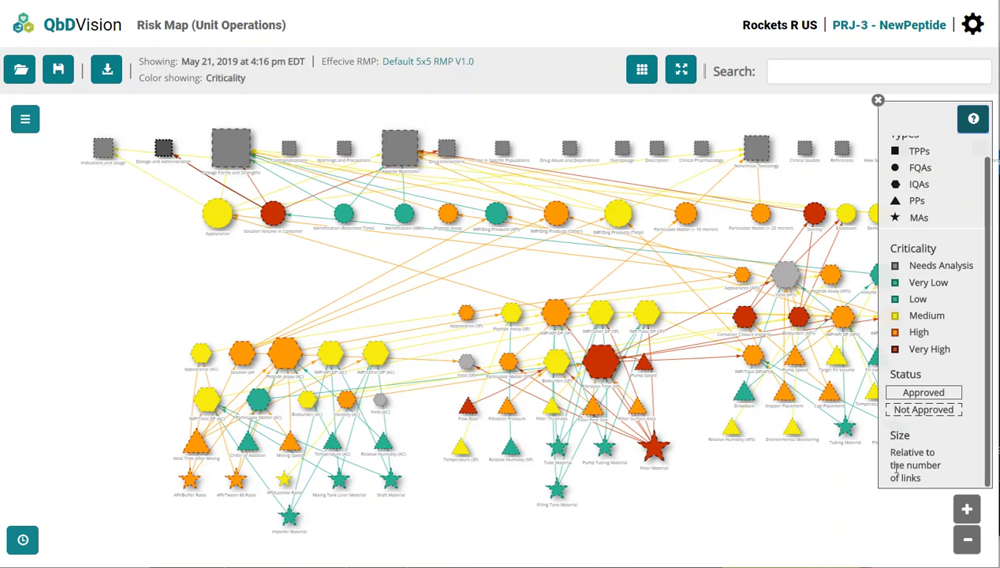
click(878, 100)
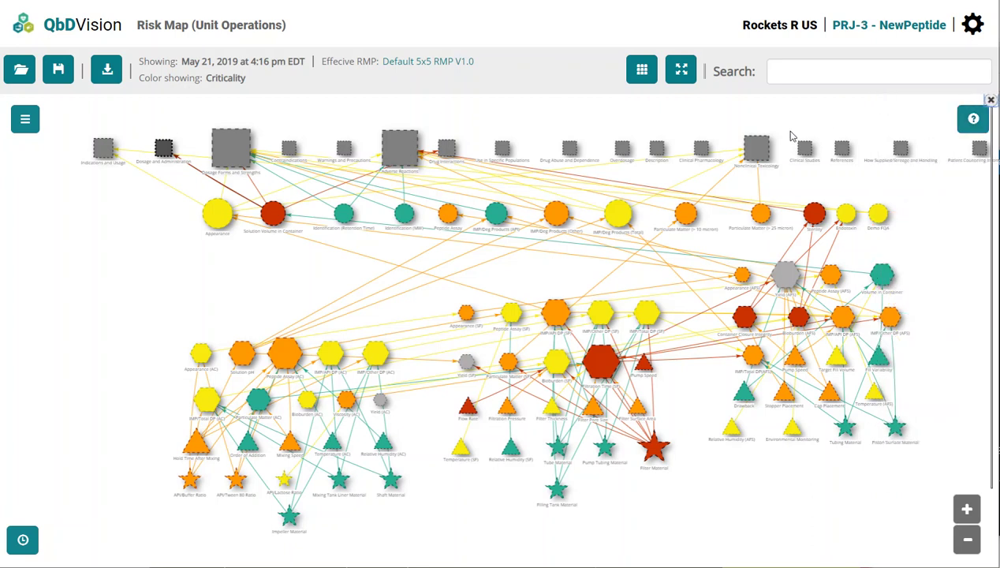
Filter out the Very Low, Low and Medium criticality elements on the risk map
click(24, 120)
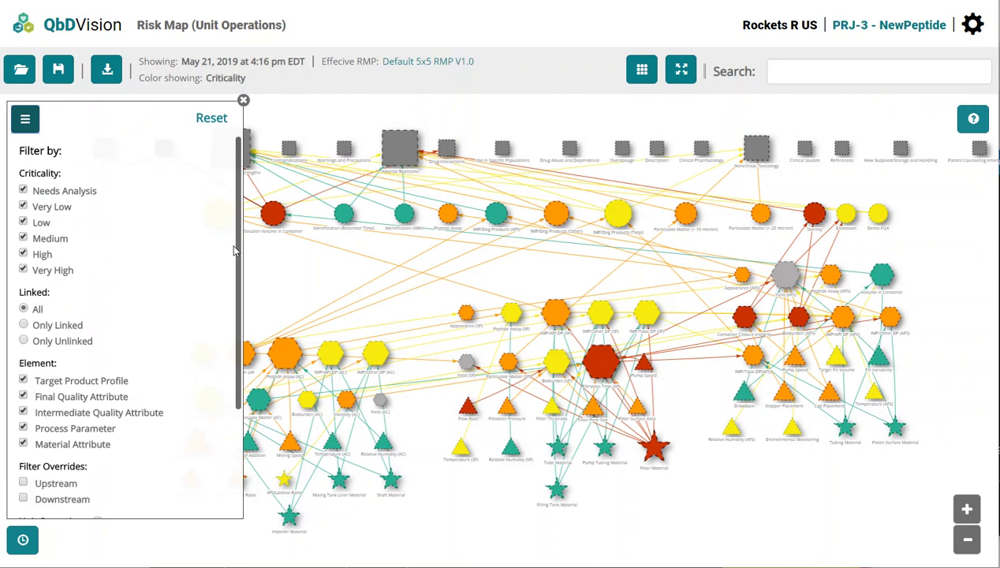
mouse_move(240, 248)
mouse_down()
mouse_move(225, 346)
mouse_move(231, 240)
mouse_up()
click(23, 206)
click(22, 222)
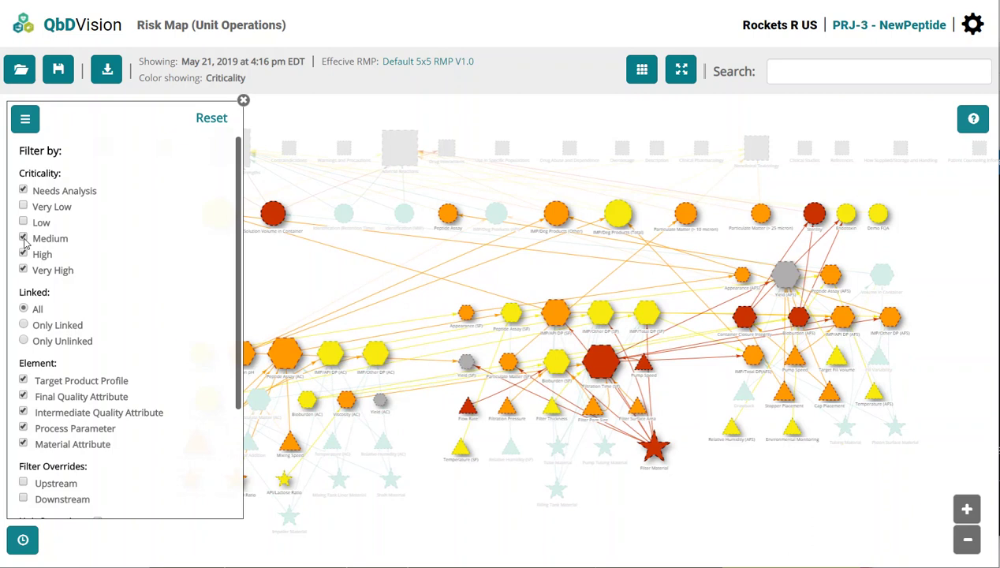
click(23, 238)
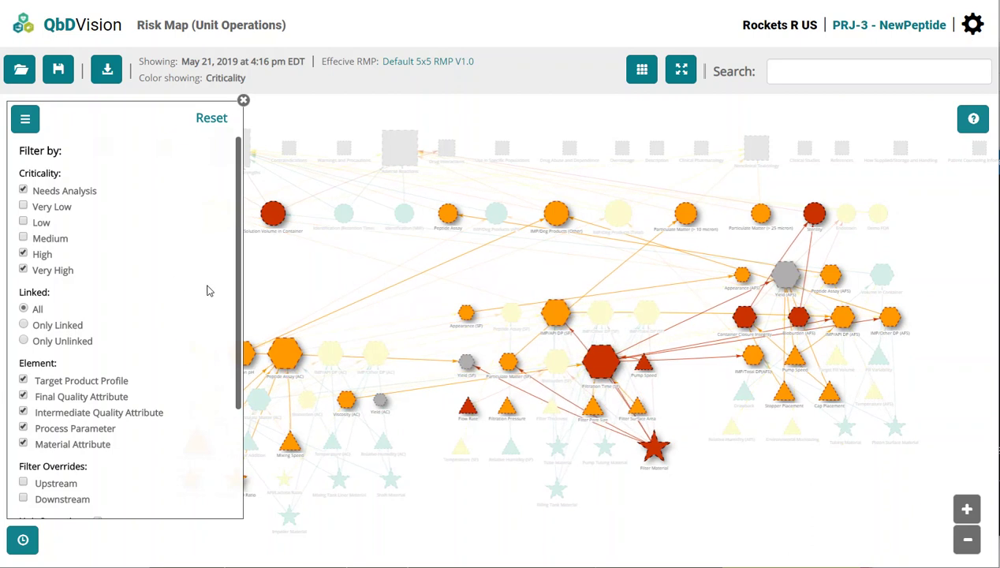
drag(375, 317, 448, 305)
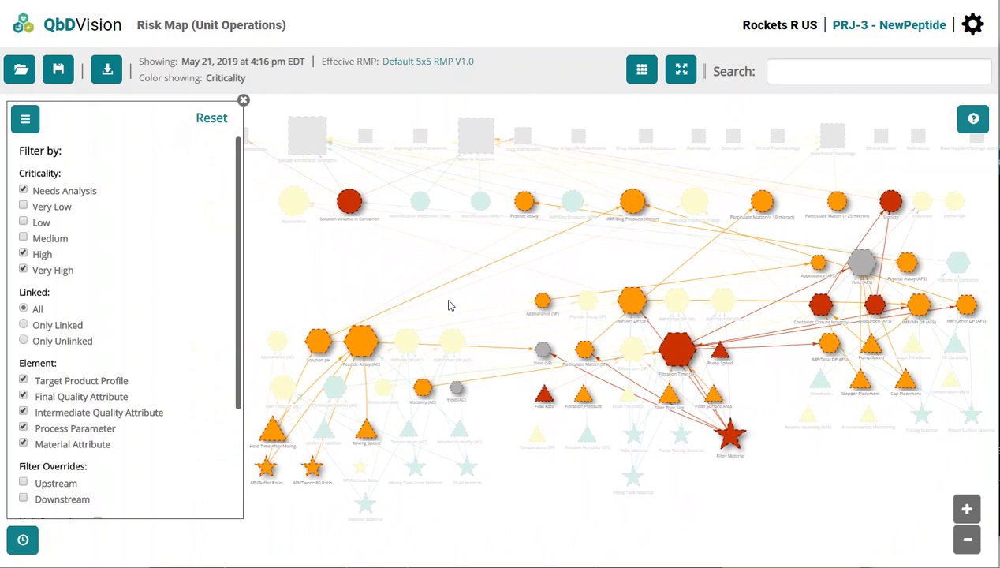
Filter out the High and Very High criticality elements as well, leaving only Needs Analysis selected
click(369, 441)
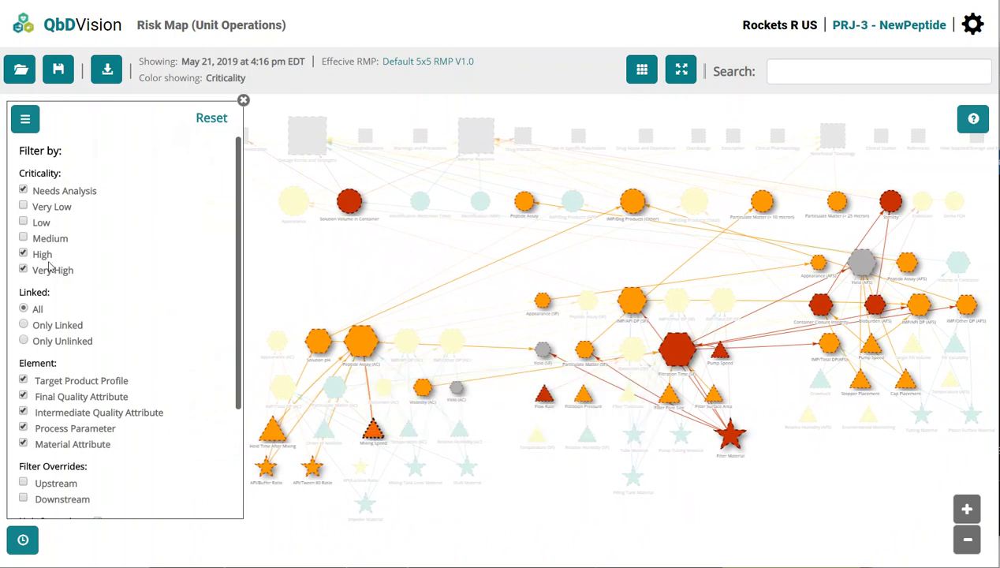
click(23, 254)
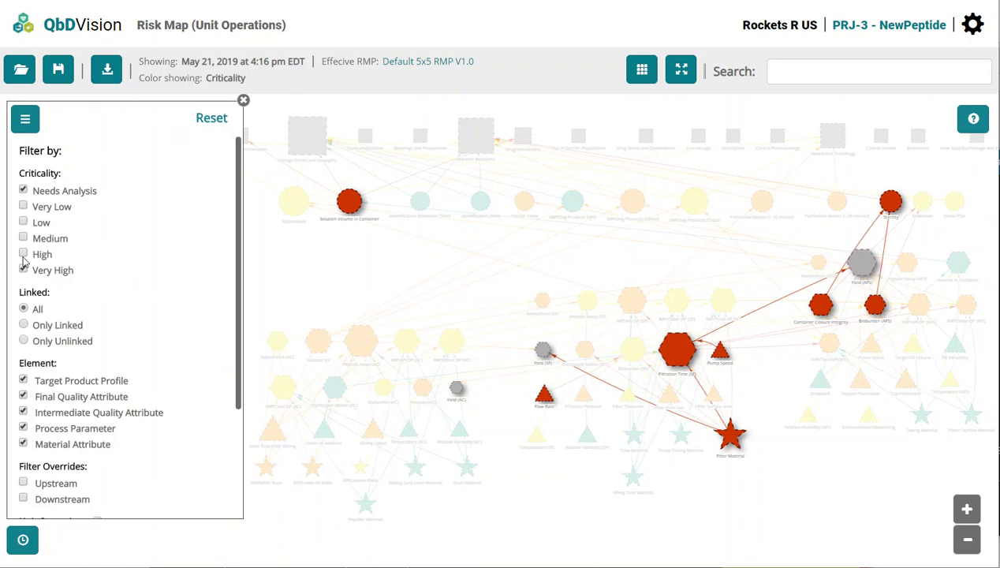
click(24, 269)
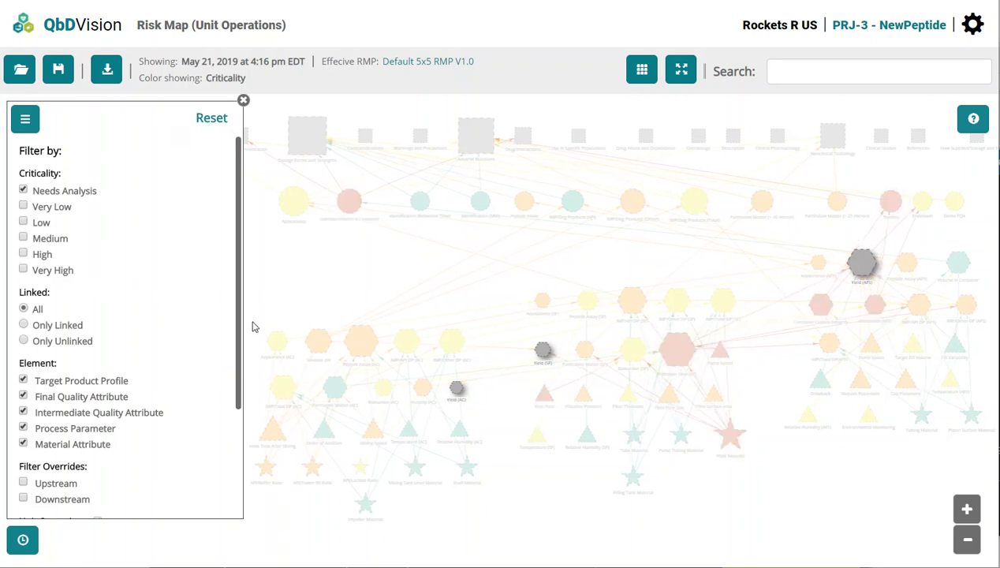
Check the Yield nodes that need analysis, and reset all map filters
mouse_move(456, 391)
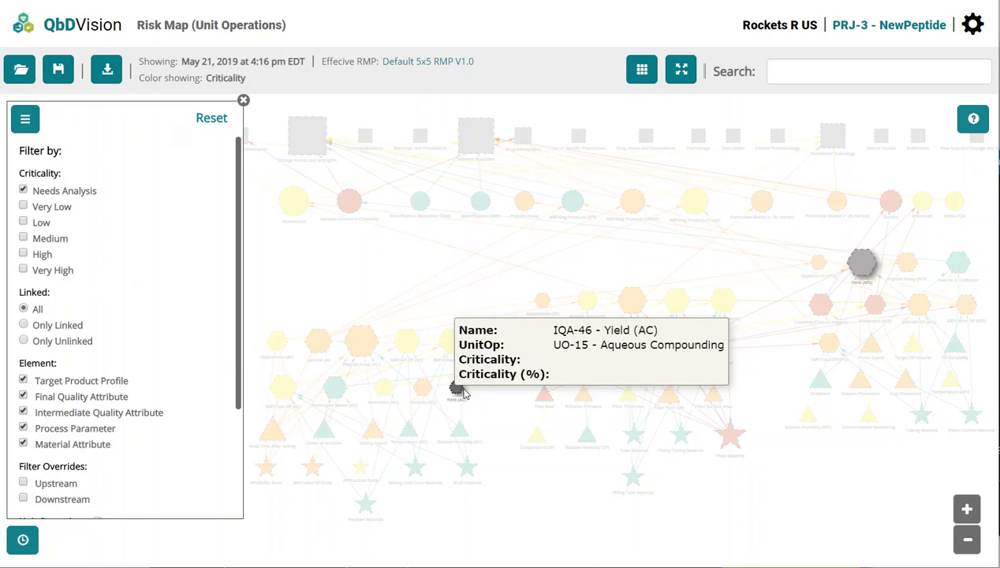
mouse_move(541, 355)
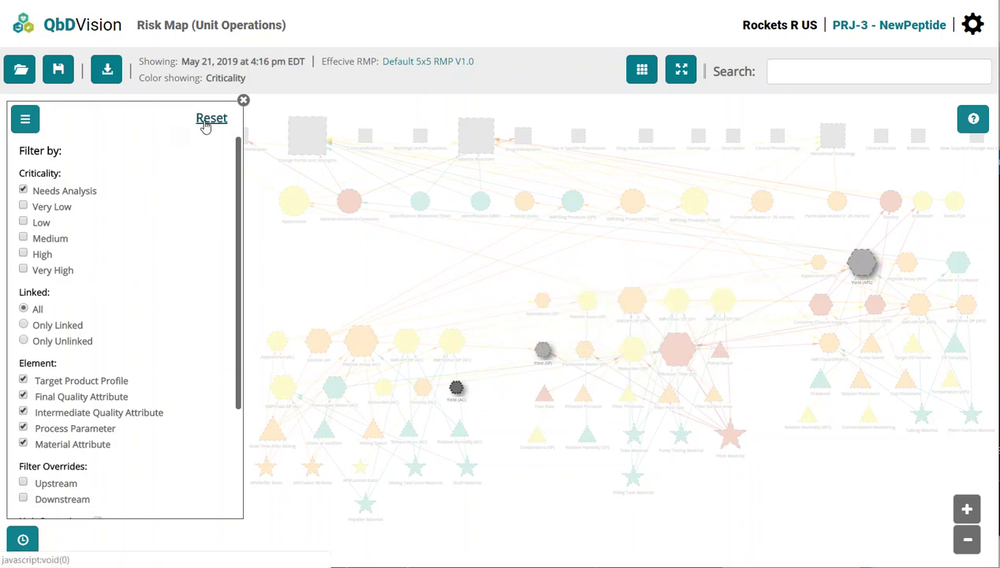
click(210, 118)
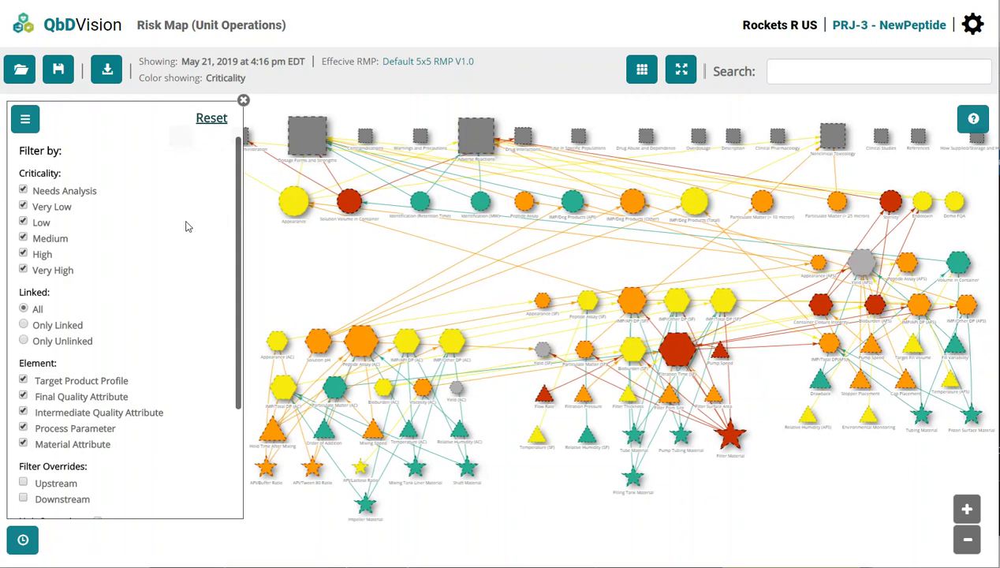
Color the risk map by Impact, and switch the coloring to Uncertainty
scroll(178, 233, down, 2)
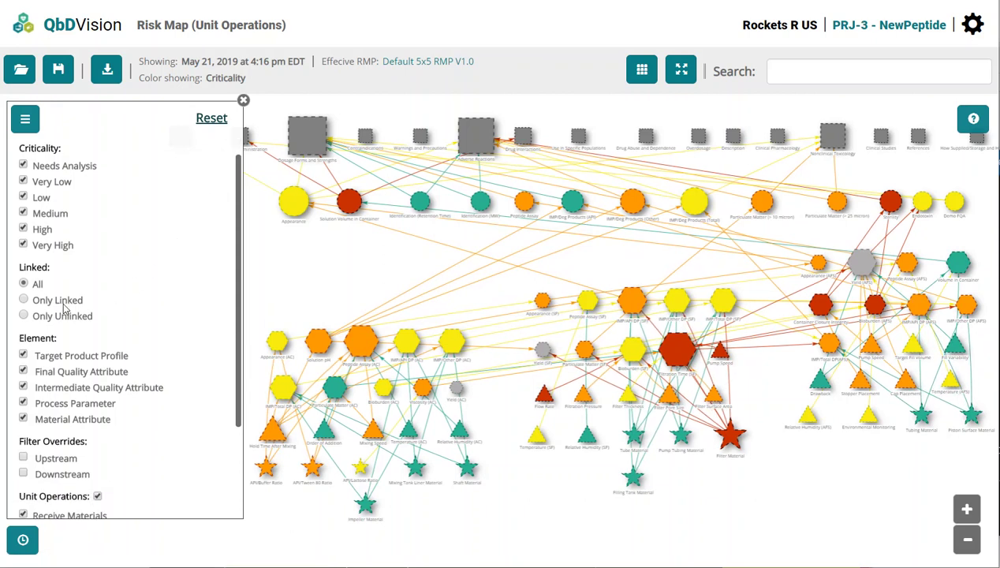
scroll(66, 308, down, 5)
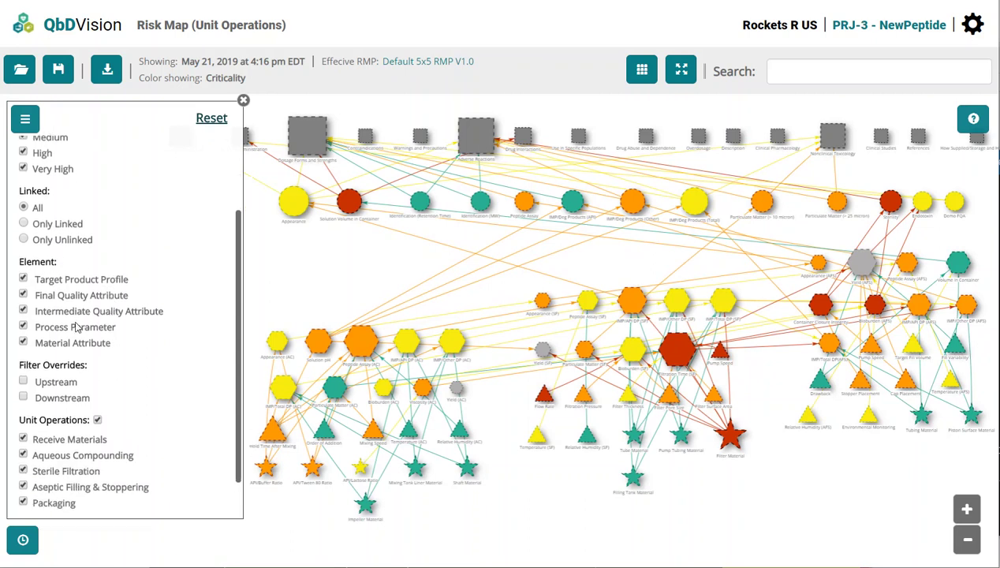
scroll(117, 355, down, 3)
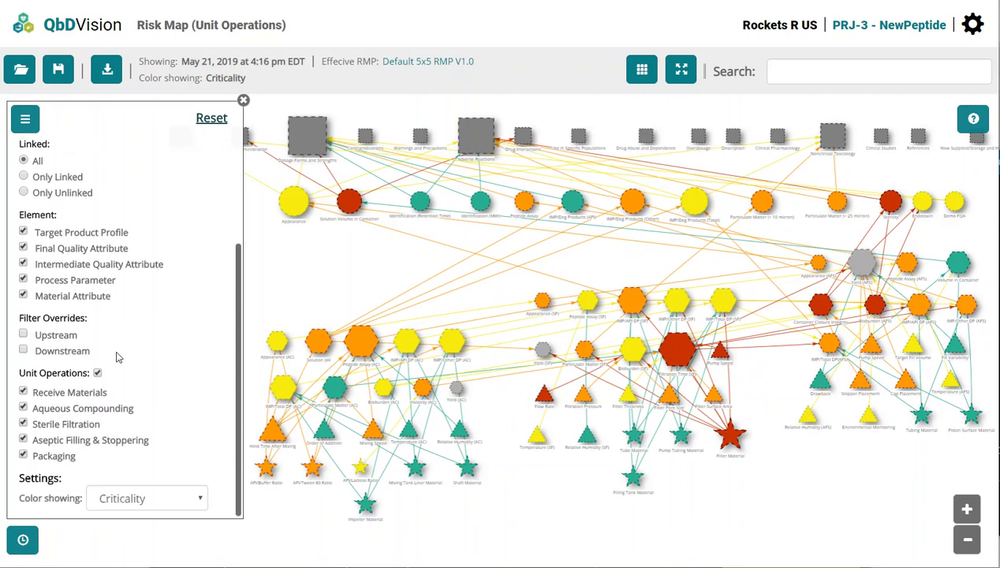
click(164, 496)
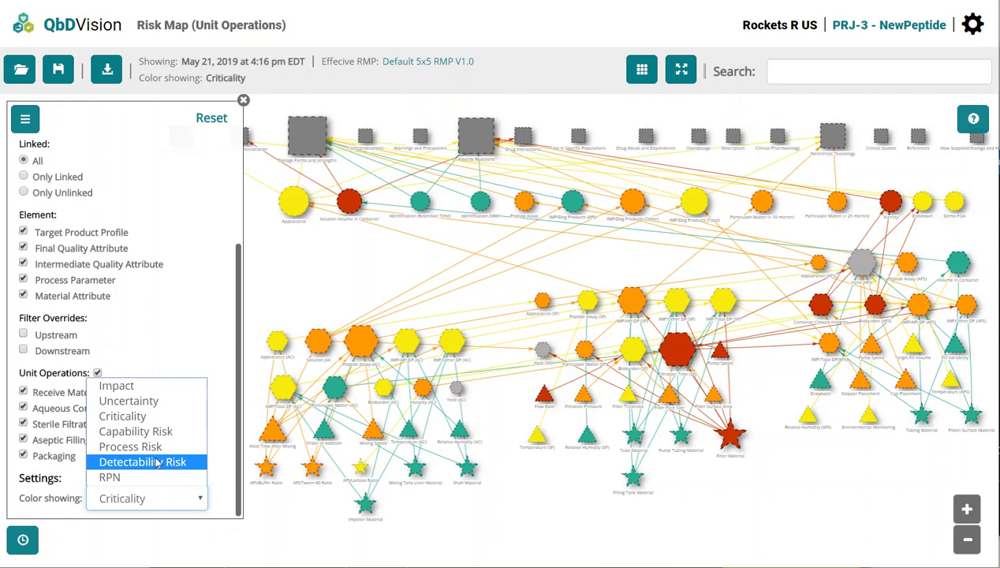
click(145, 390)
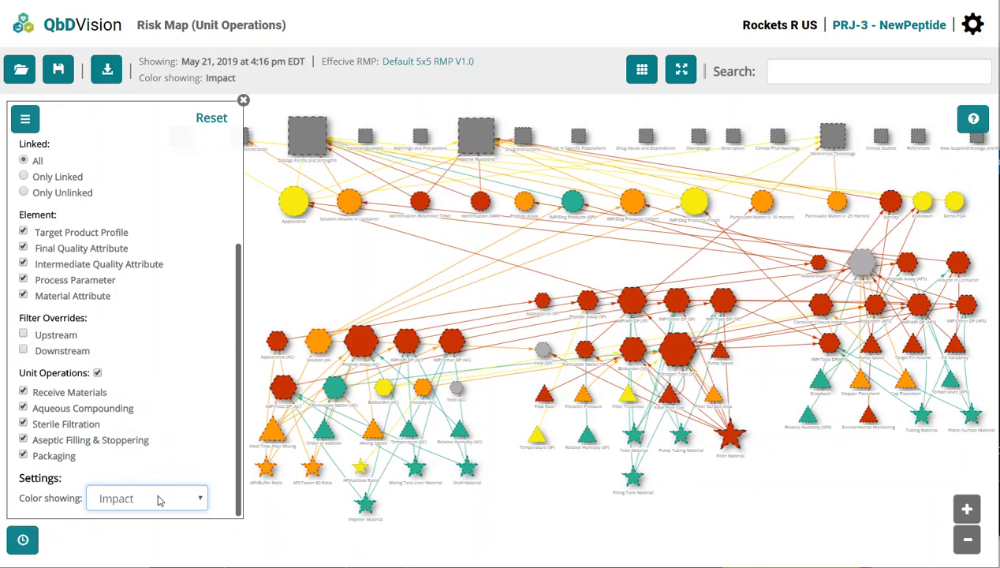
click(156, 497)
click(149, 400)
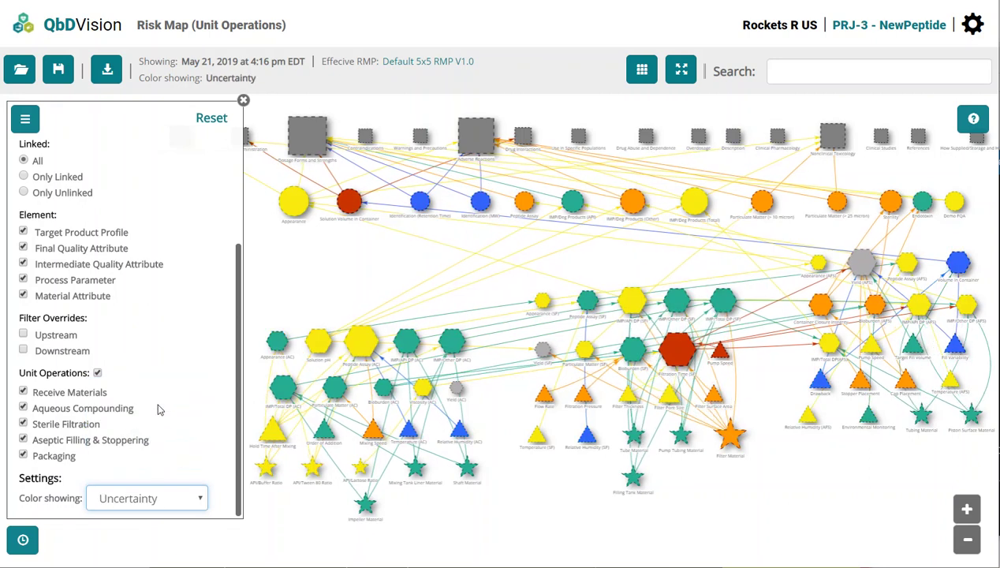
Set the risk map's color showing option back to Criticality
click(162, 498)
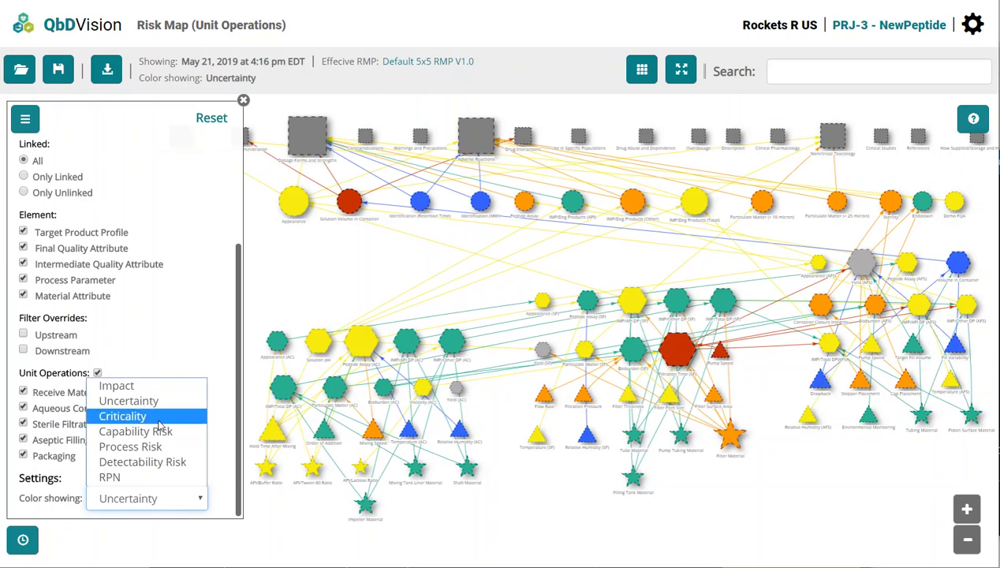
click(122, 416)
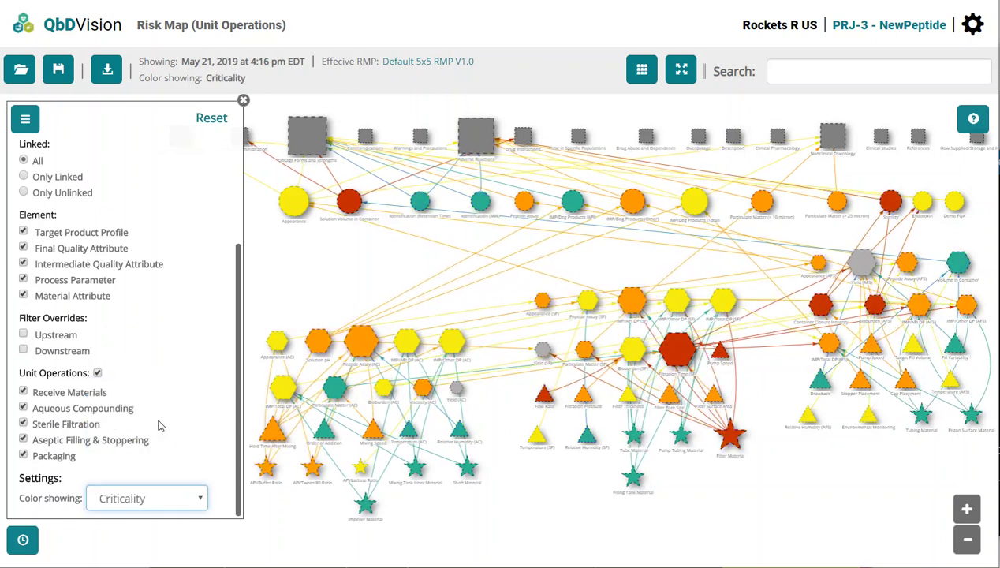
click(174, 493)
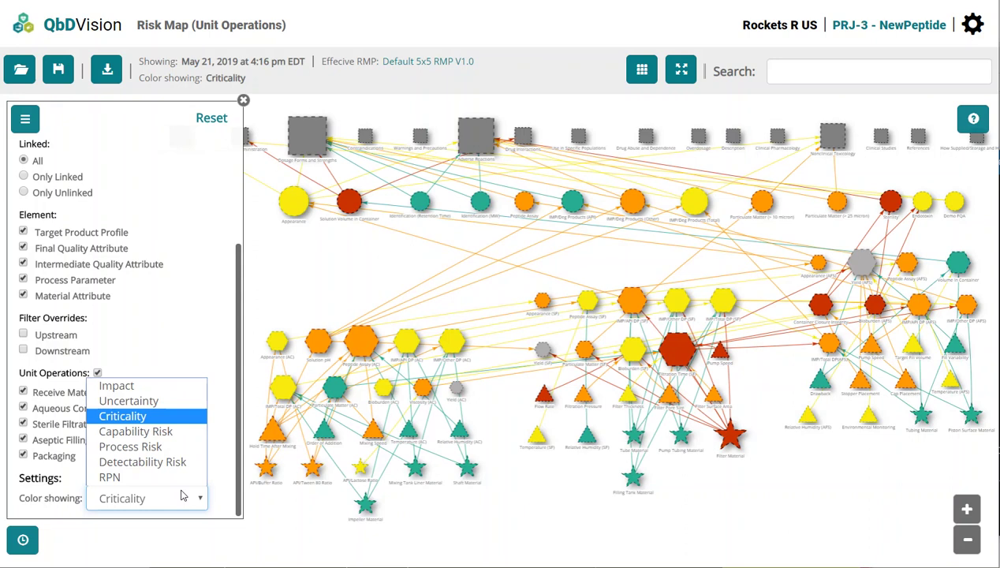
click(172, 446)
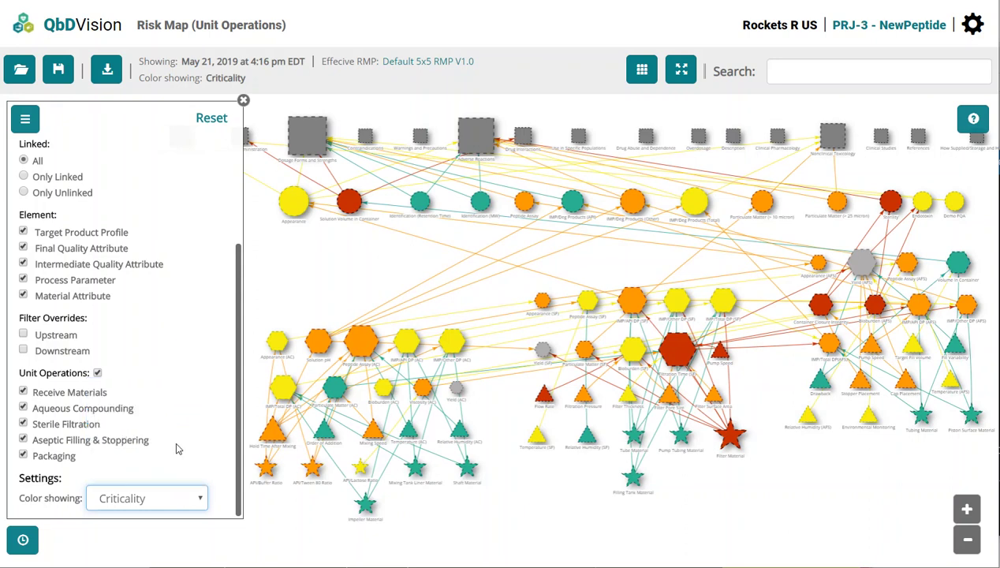
Color the risk map by Process Risk and by RPN, and return the color showing setting to Criticality
click(170, 497)
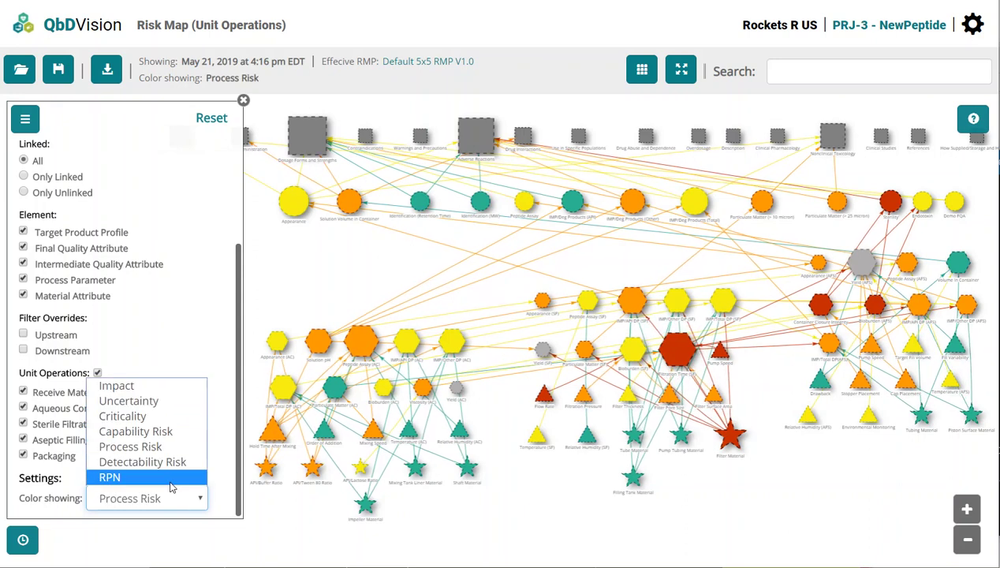
click(171, 480)
click(171, 497)
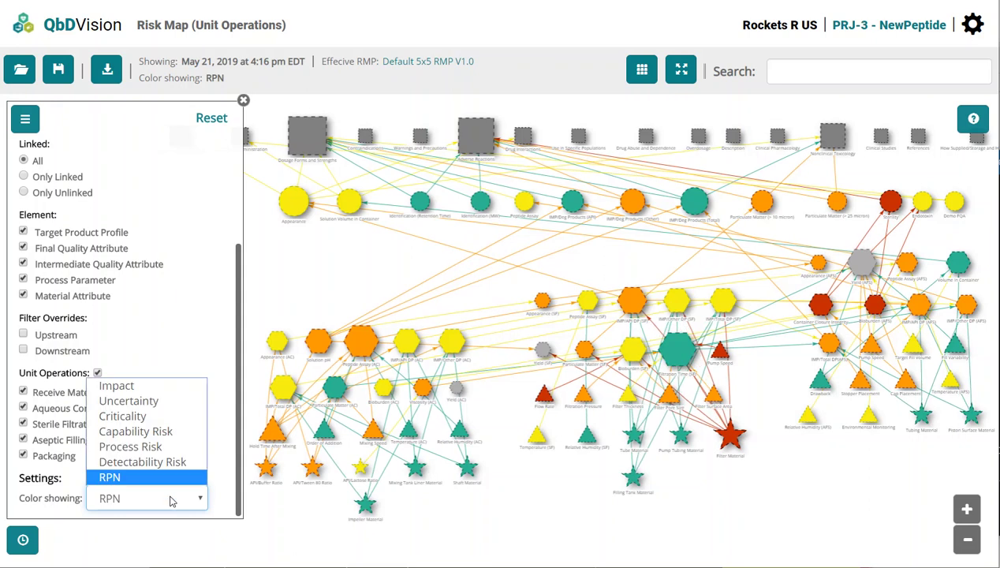
click(172, 423)
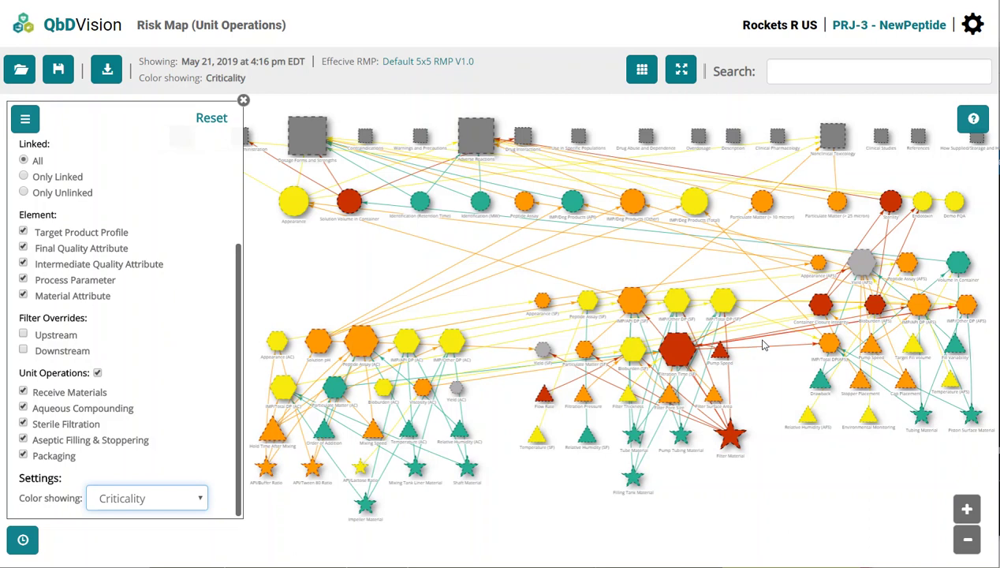
Search the risk map for "Fil" and focus it on IQA-55 - Filtration Time (SF)
click(793, 78)
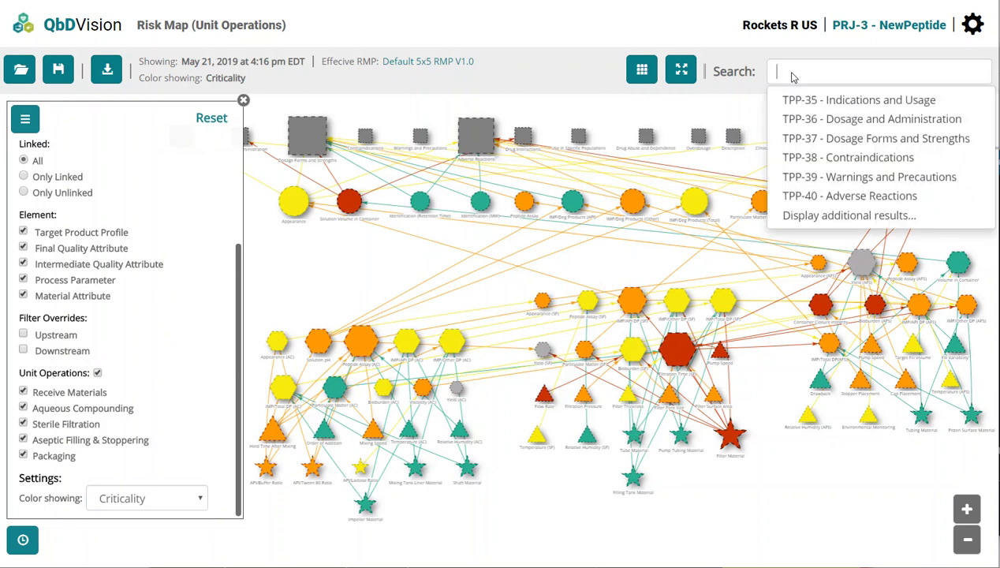
text(Fil)
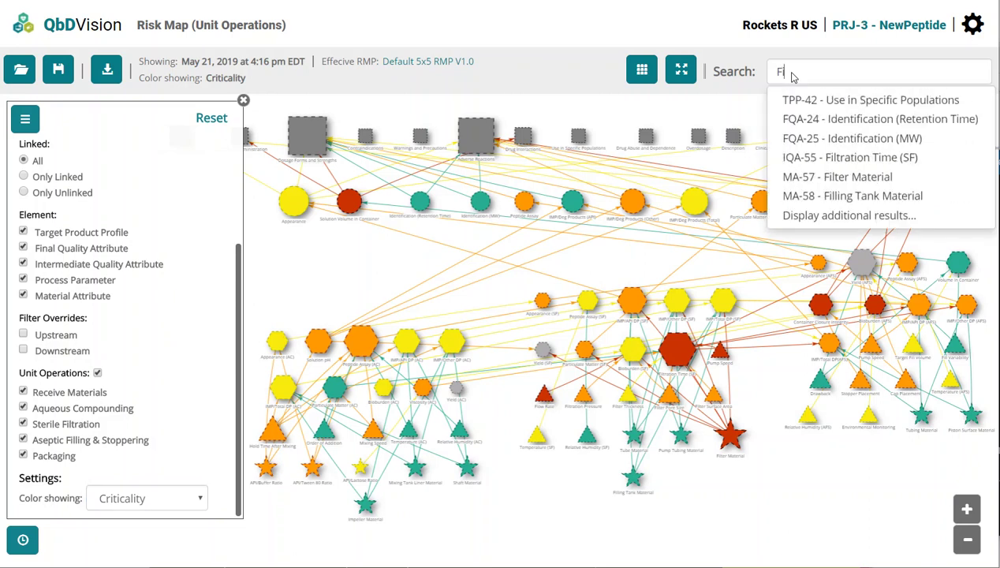
click(812, 101)
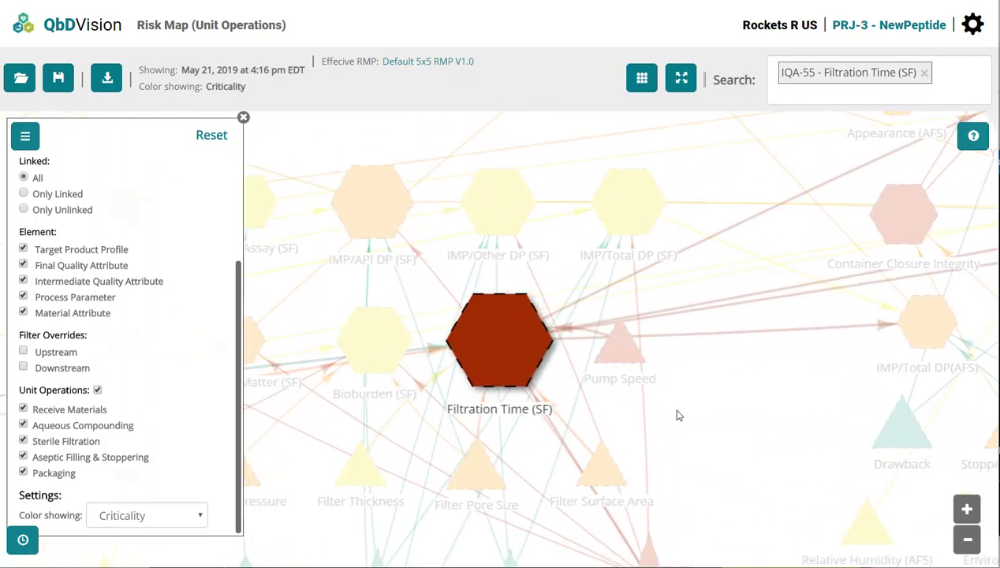
scroll(723, 384, down, 2)
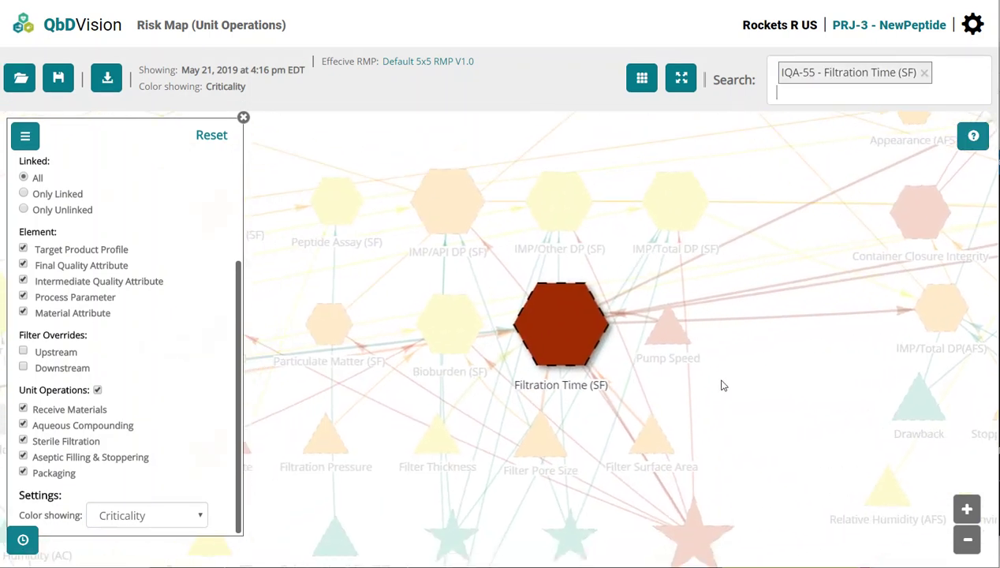
scroll(771, 354, down, 2)
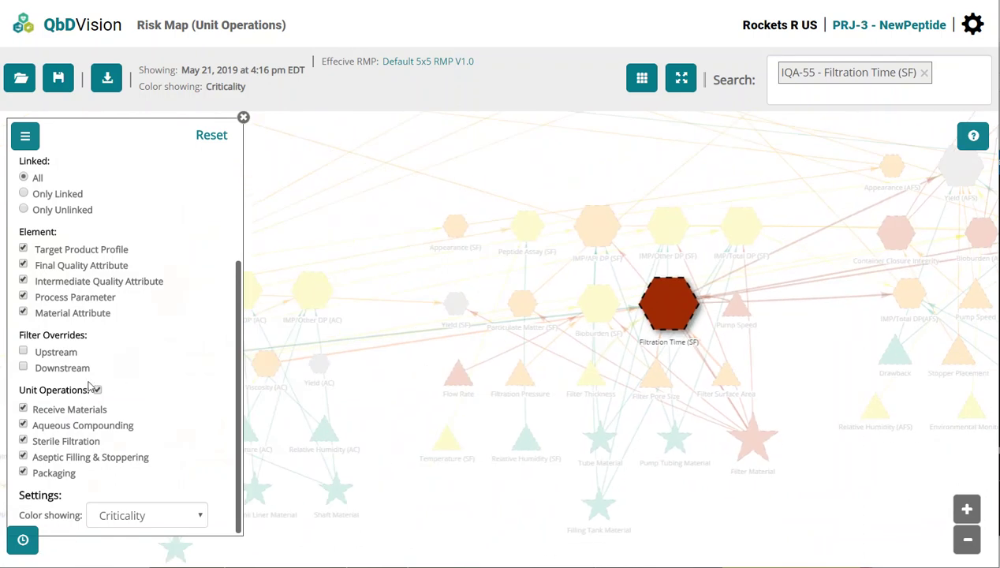
Enable the Upstream and Downstream filter overrides and examine the elements linked to Filtration Time (SF)
click(58, 357)
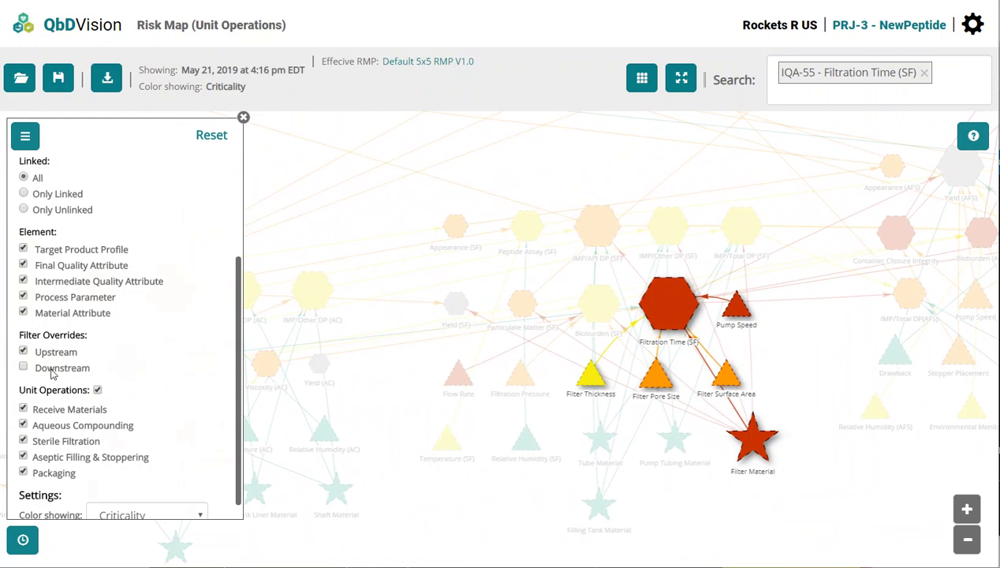
click(51, 371)
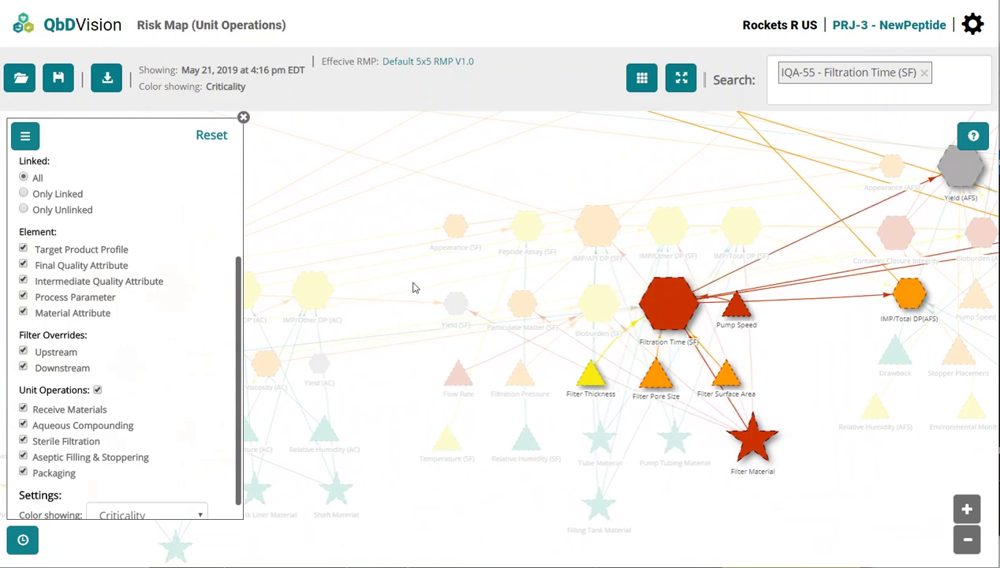
scroll(413, 288, down, 5)
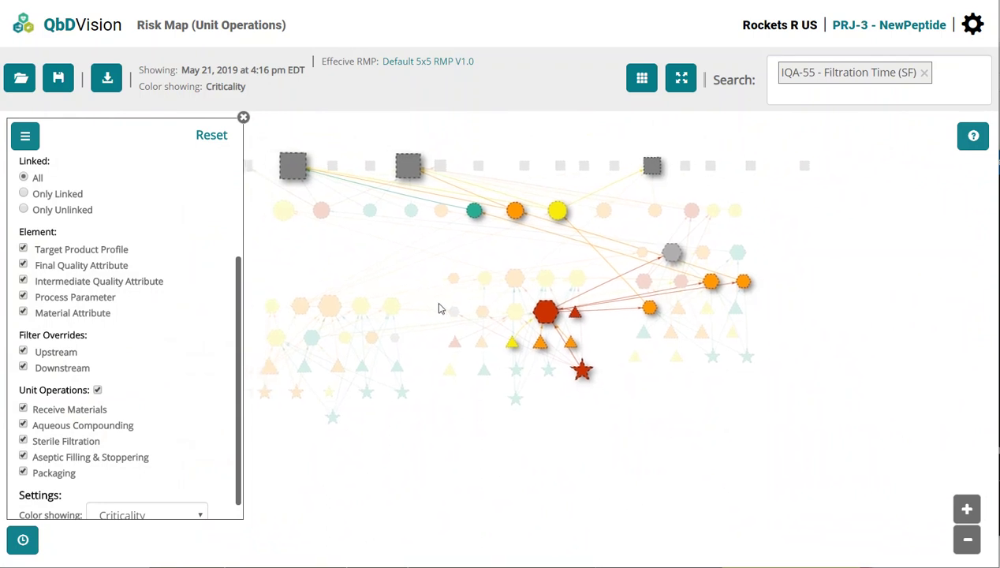
scroll(455, 312, up, 3)
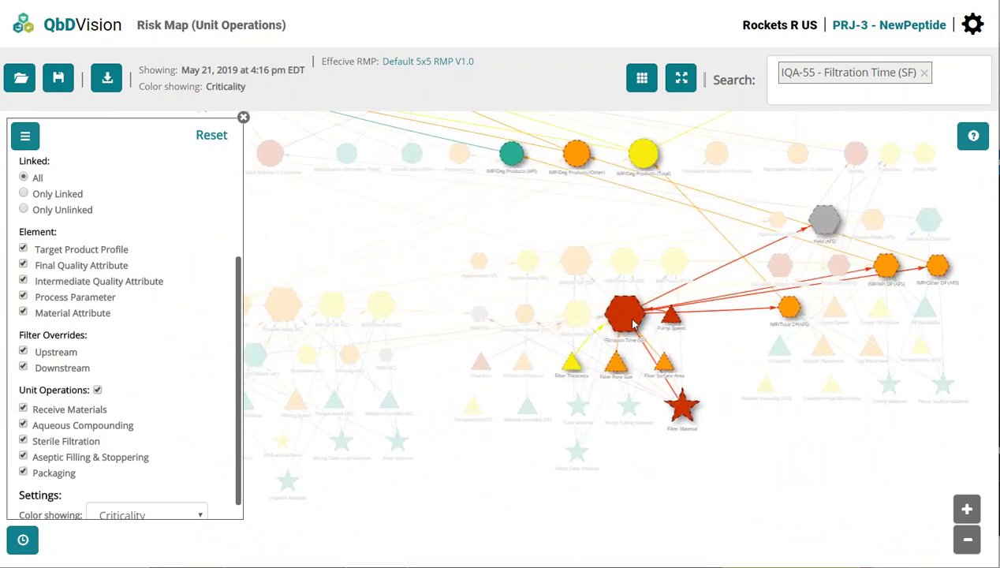
mouse_move(641, 319)
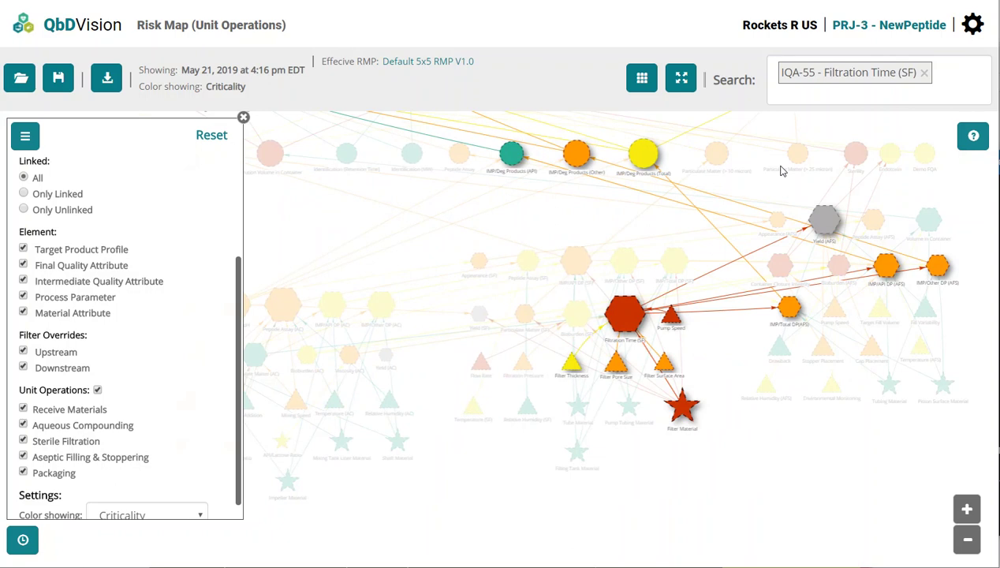
Remove the Filtration Time (SF) search, reset the map filters and close the filter settings
click(924, 72)
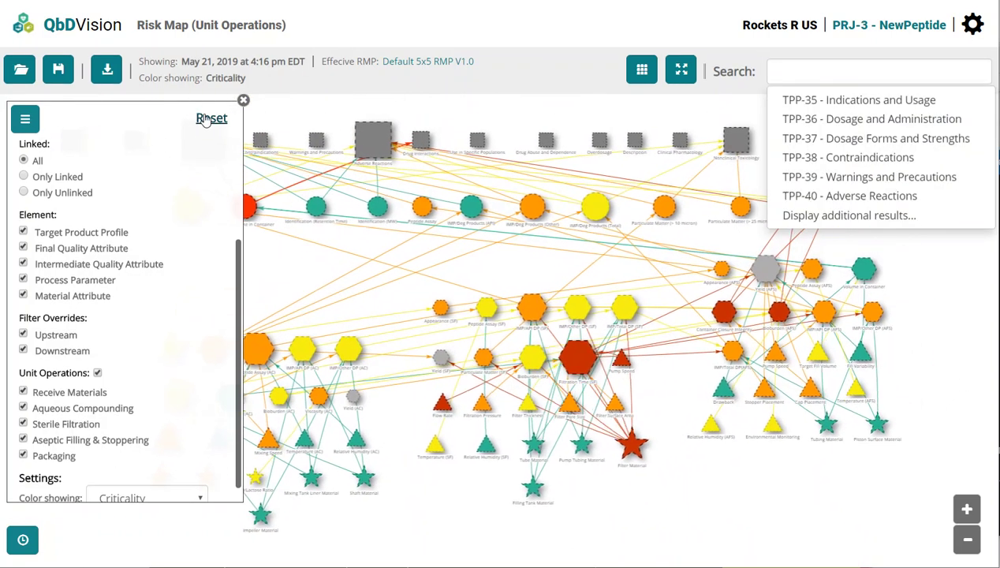
click(204, 120)
click(25, 118)
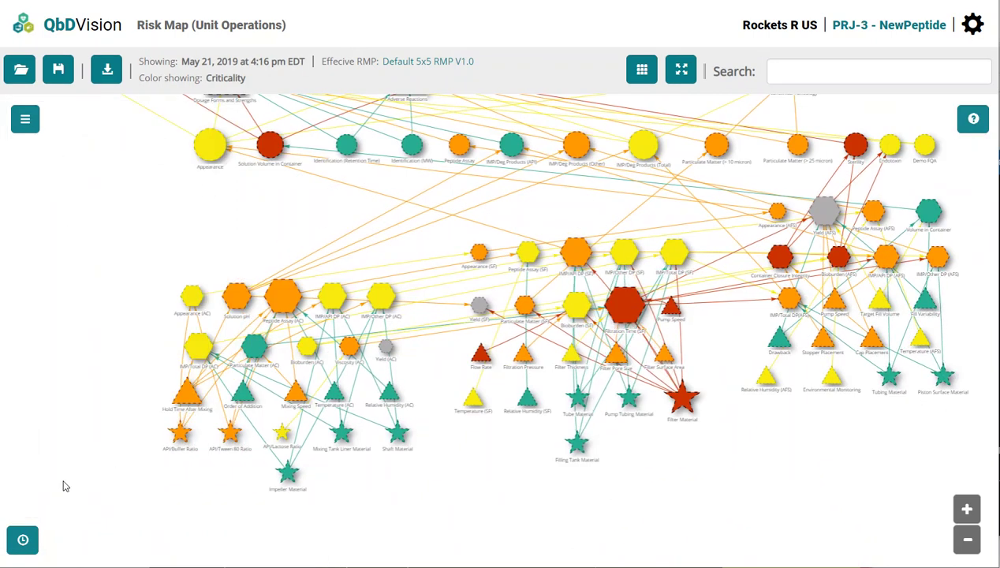
Open the risk map's timeline, go back to its first event and advance to the Pump Speed event of Nov 6, 2018
click(23, 541)
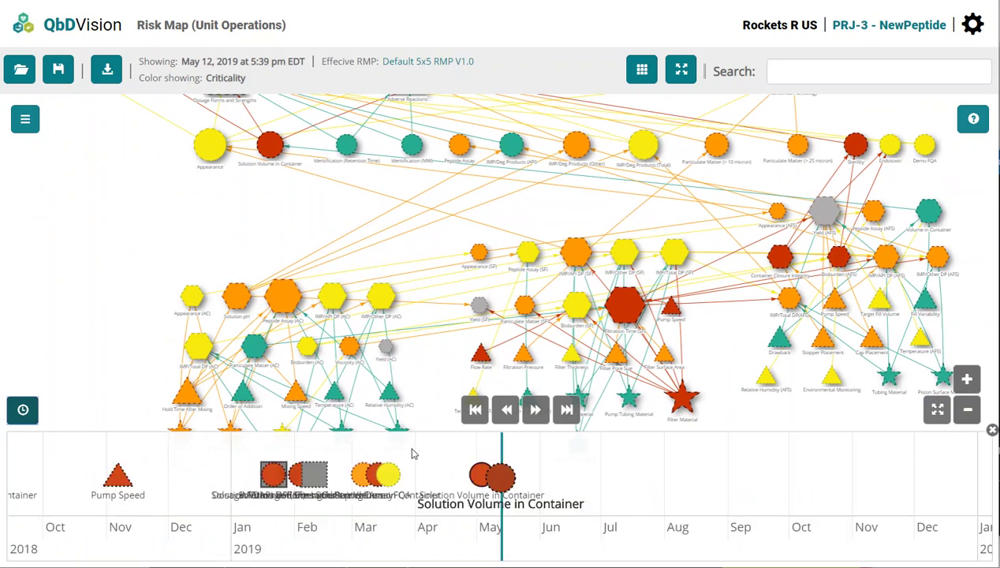
click(475, 412)
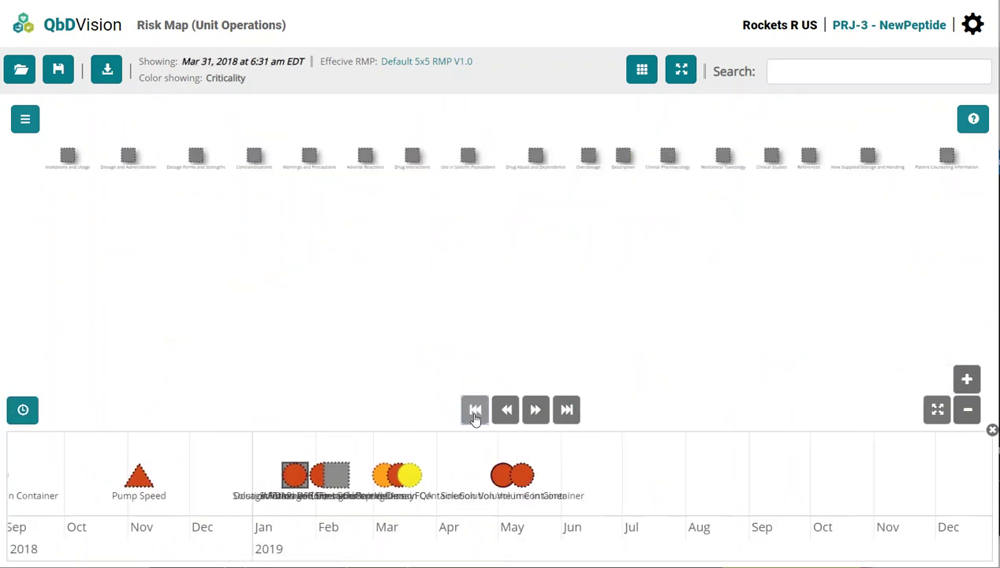
click(534, 411)
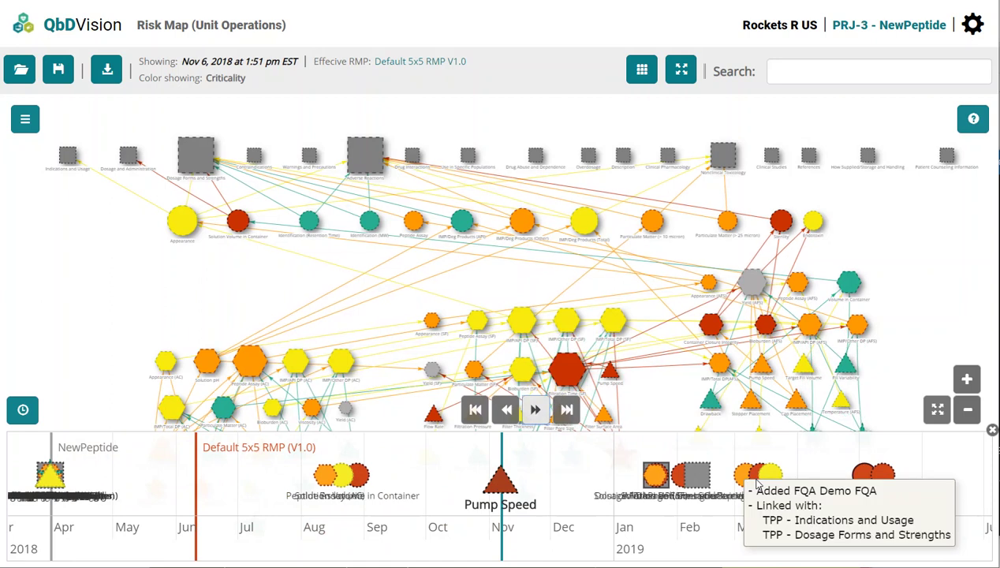
Move the risk map to the latest timeline event, May 12, 2019, and close the timeline
click(898, 478)
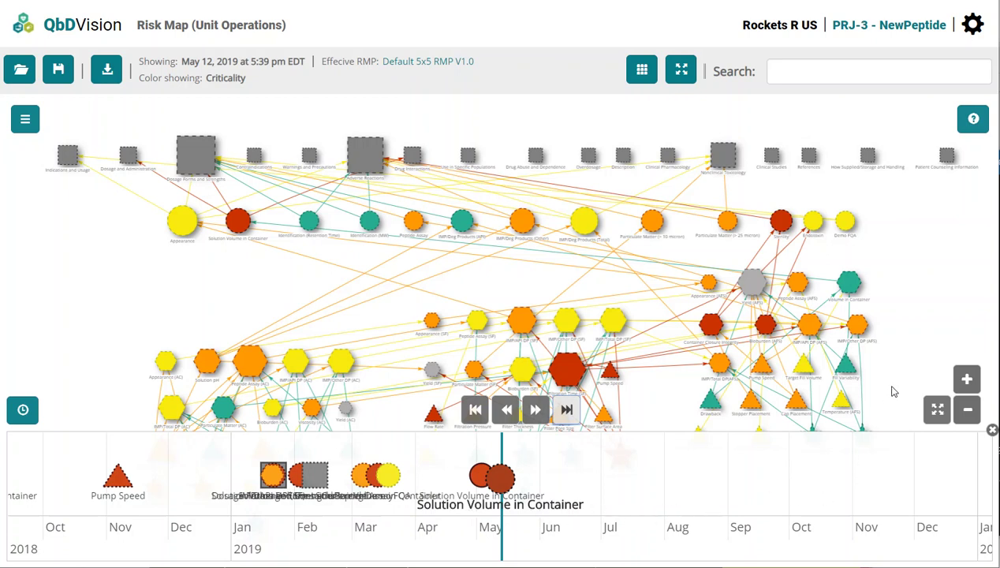
click(991, 430)
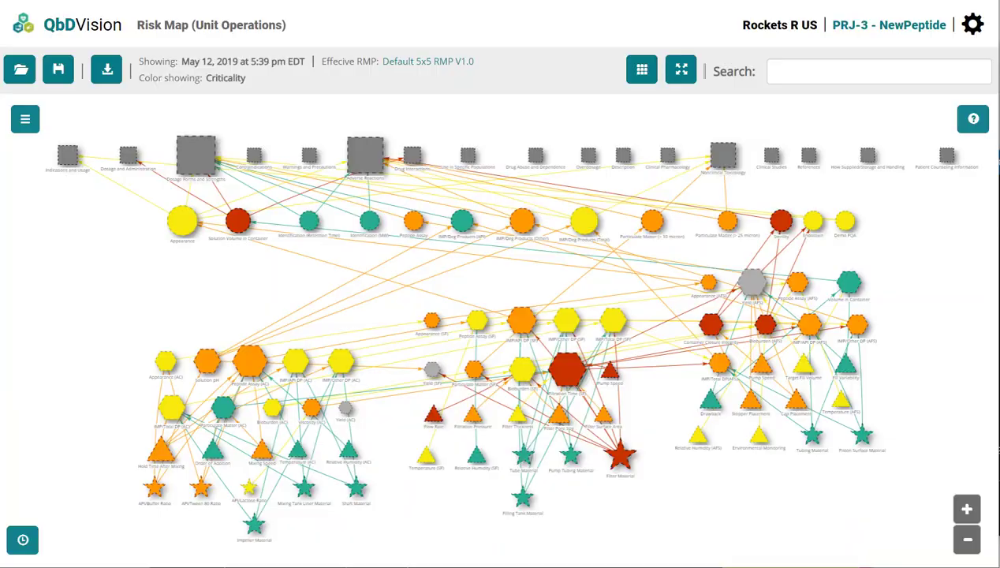
Return to the project's risk reports list and open the Feedback link
key(alt+Left)
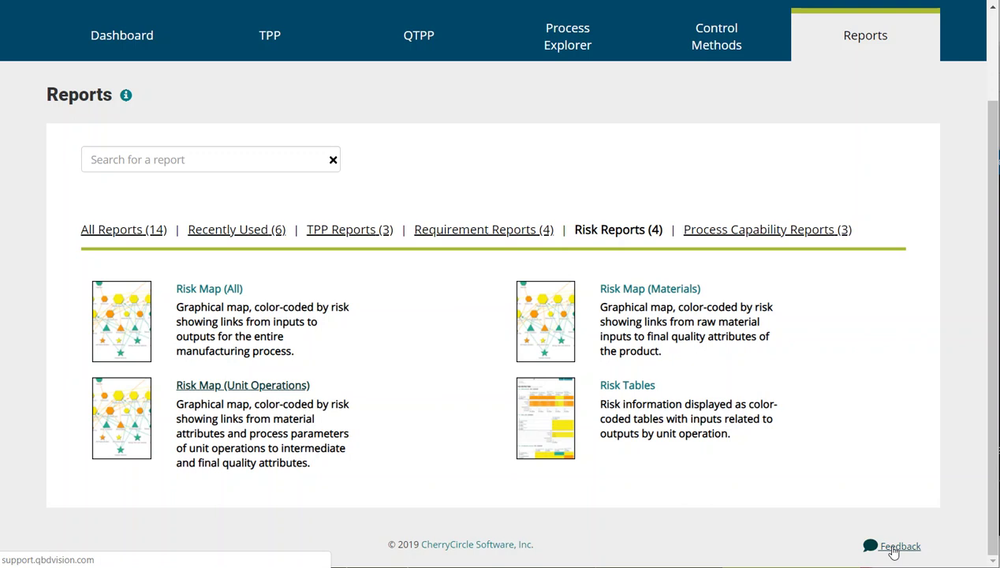
click(893, 548)
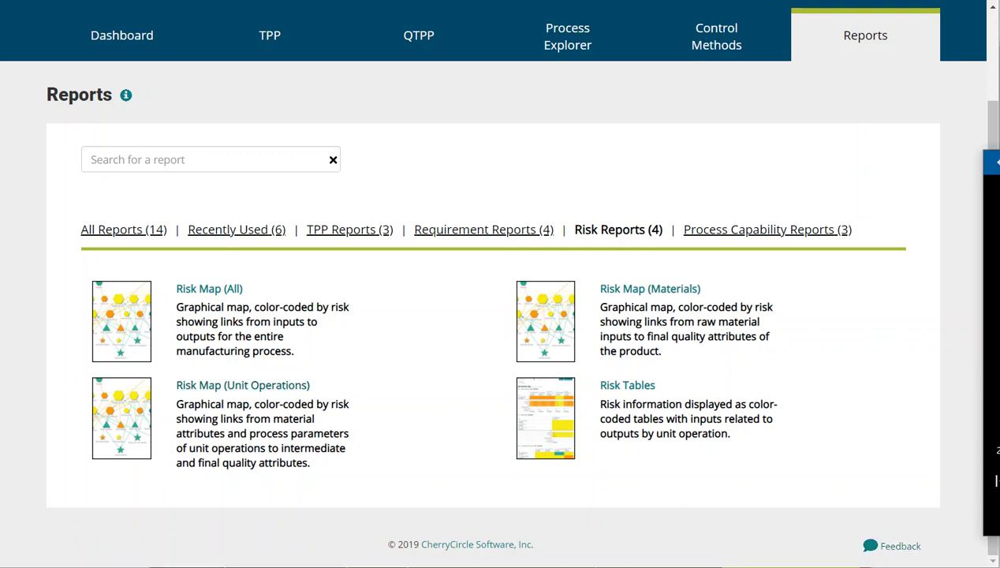